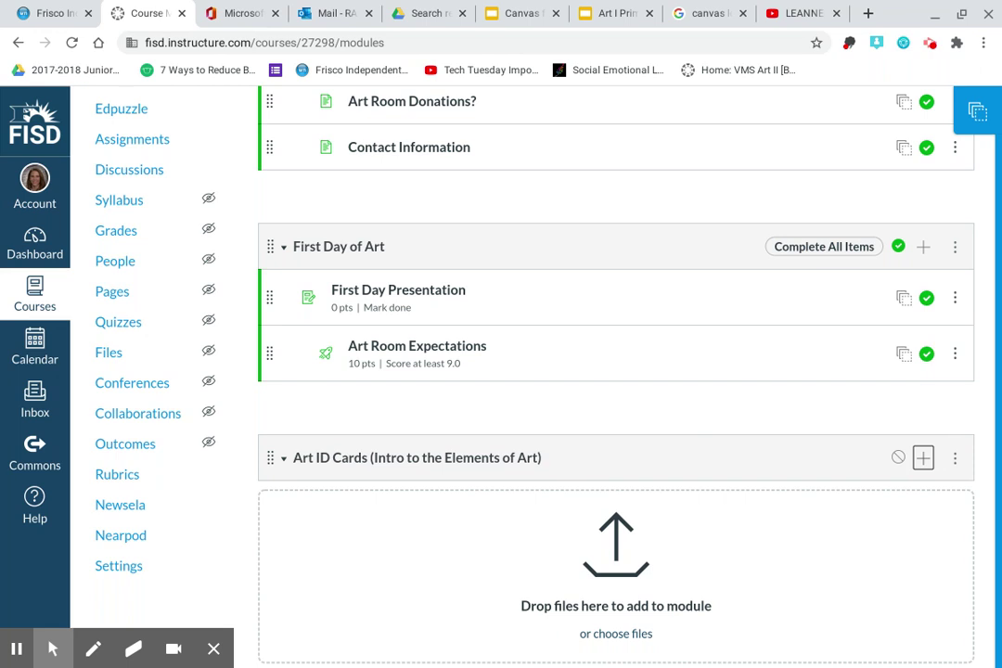
Start a new page item named "Primary Colors Slideshow" for the Art ID Cards (Intro to the Elements of Art) module.
scroll(721, 373, "up", 4)
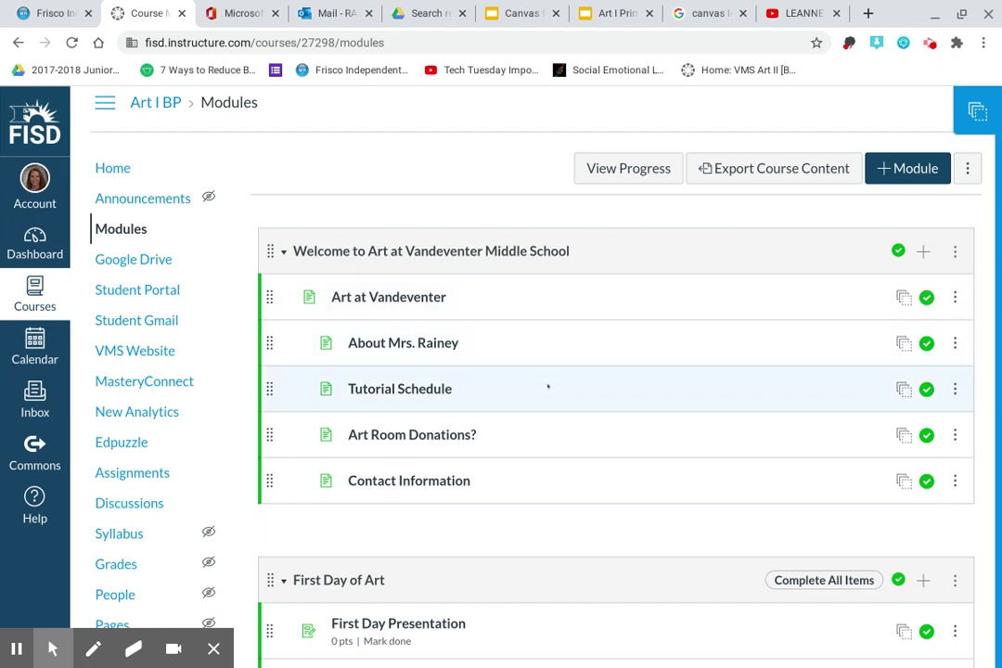
scroll(660, 425, "down", 3)
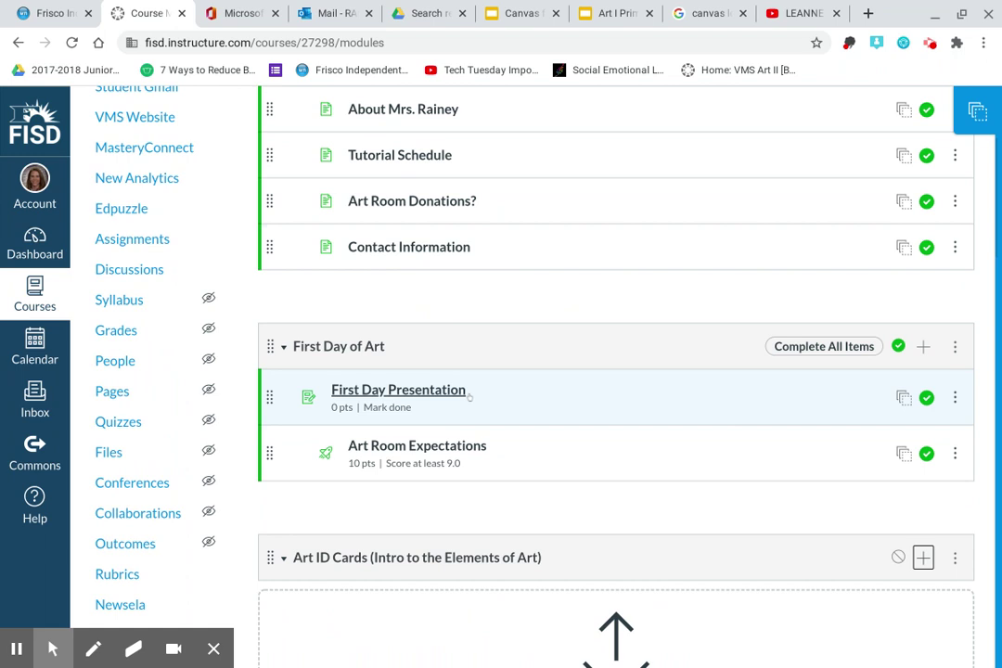
scroll(568, 547, "down", 2)
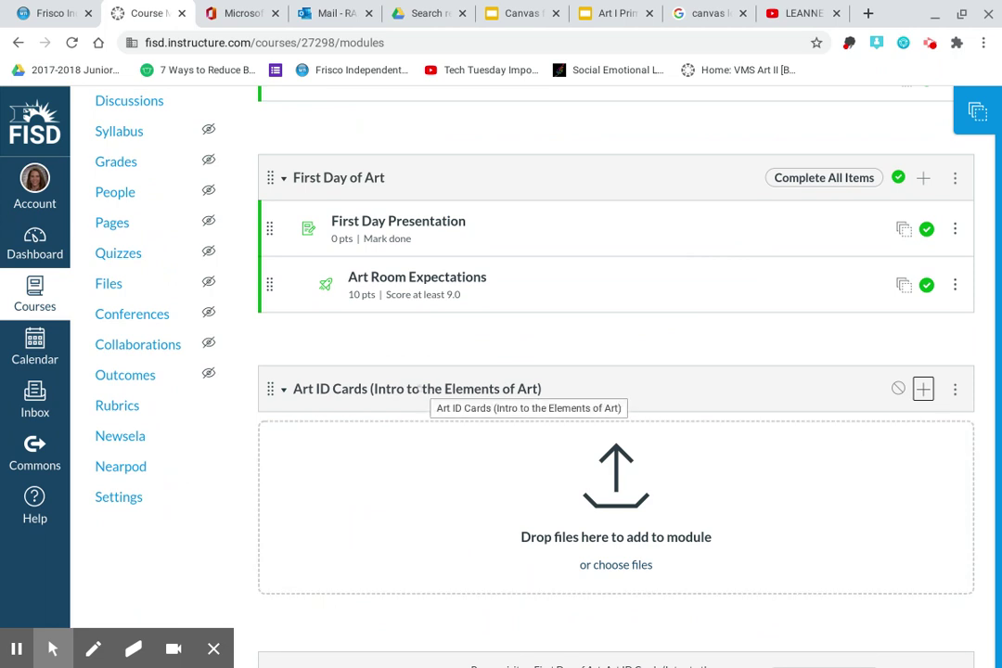
left_click(923, 389)
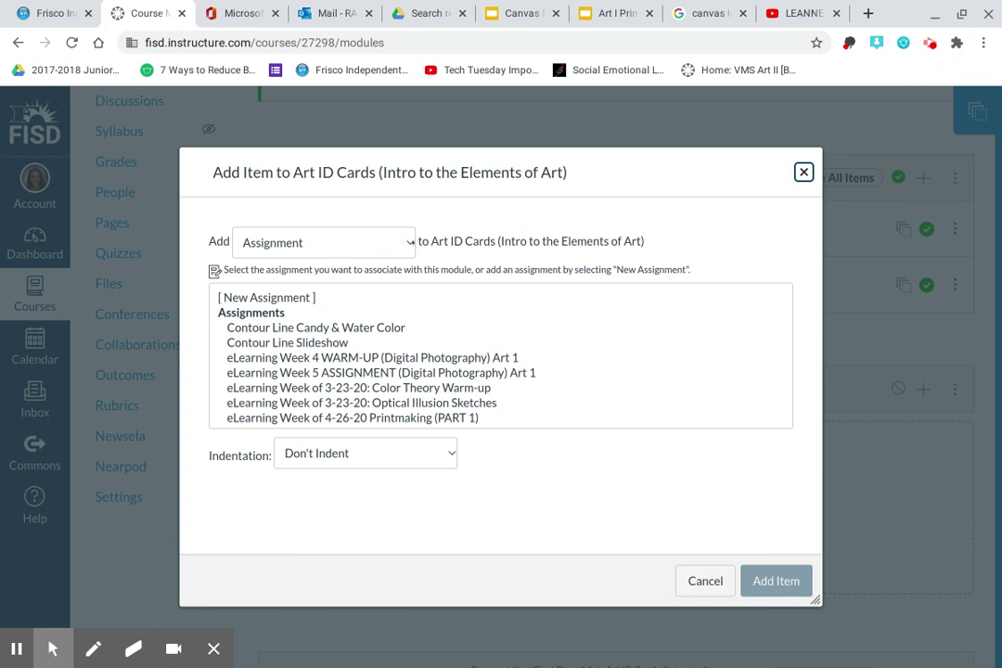
left_click(405, 242)
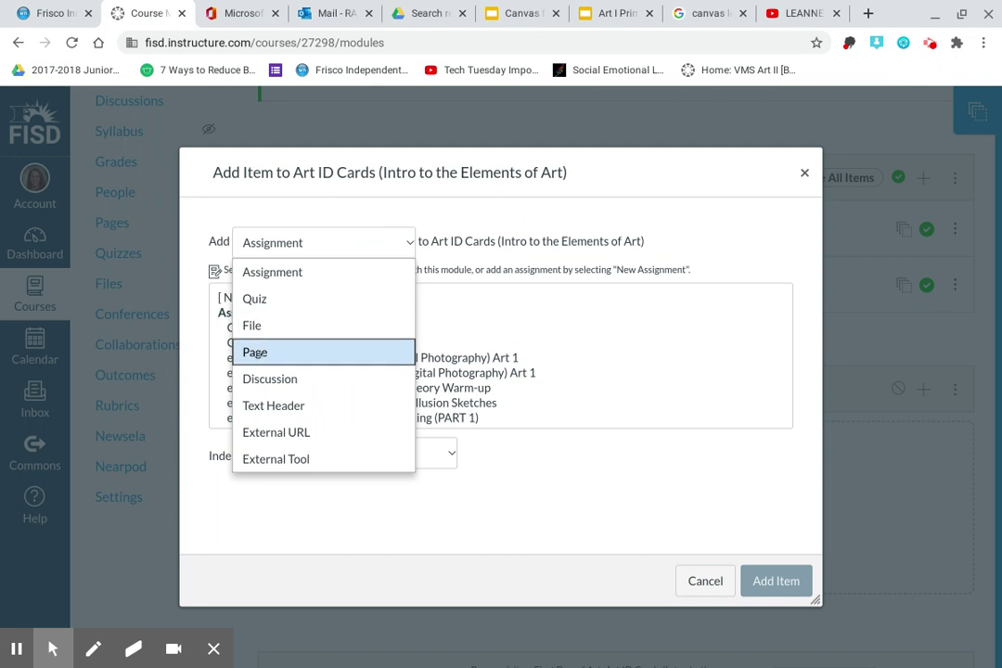
left_click(264, 354)
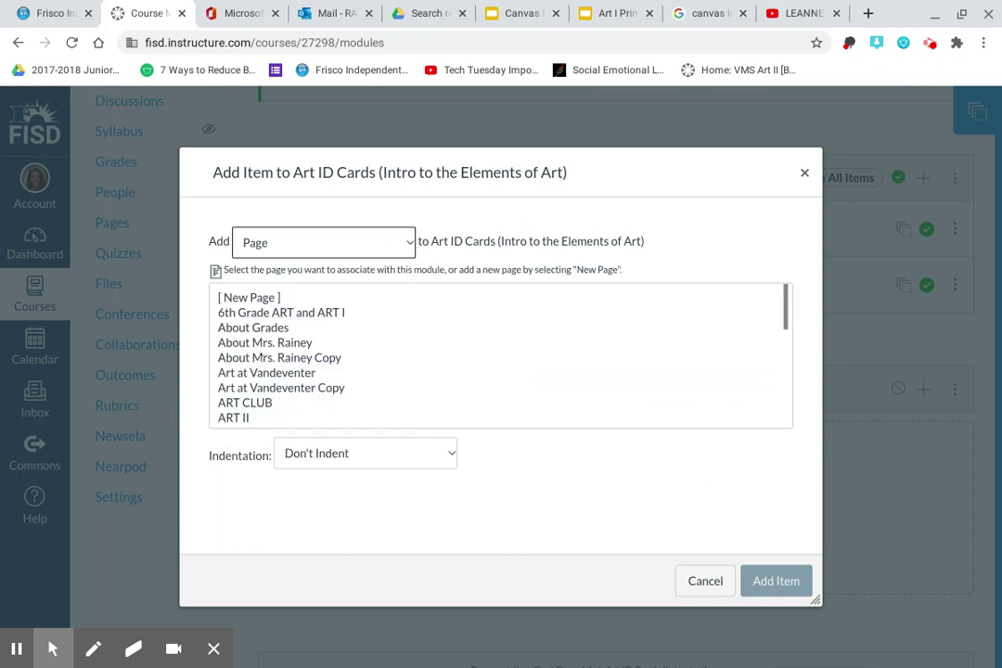
left_click(250, 297)
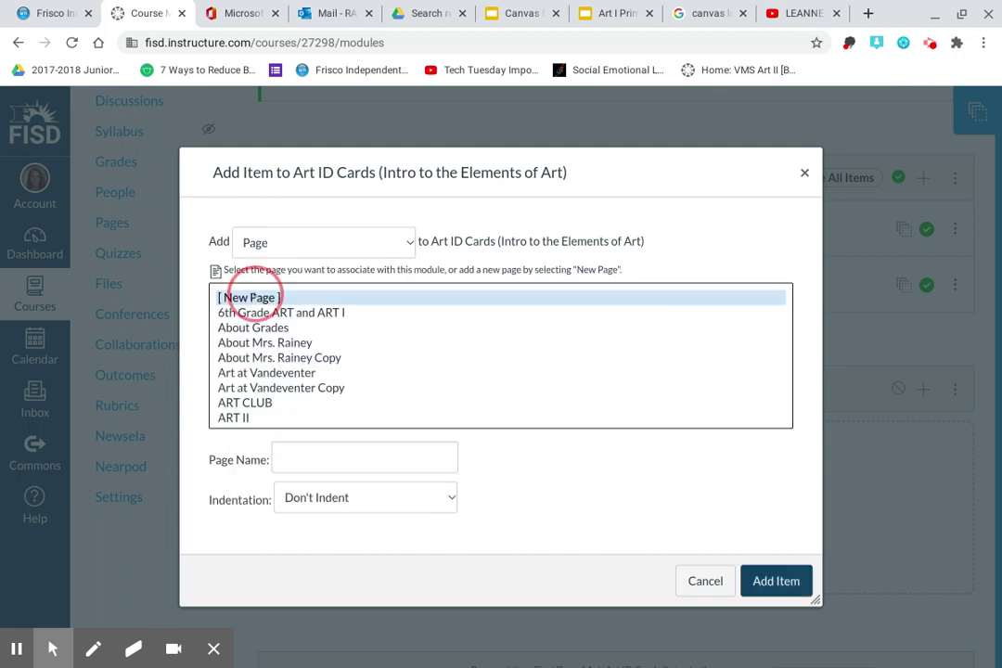
left_click(315, 457)
type("P")
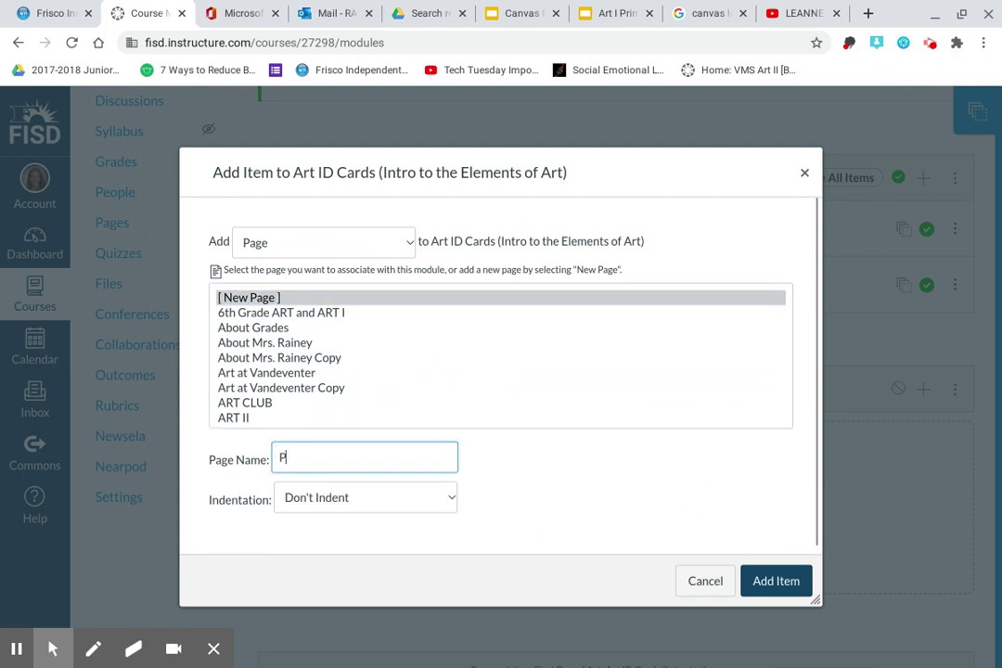
type("rimary Colors Slideshow")
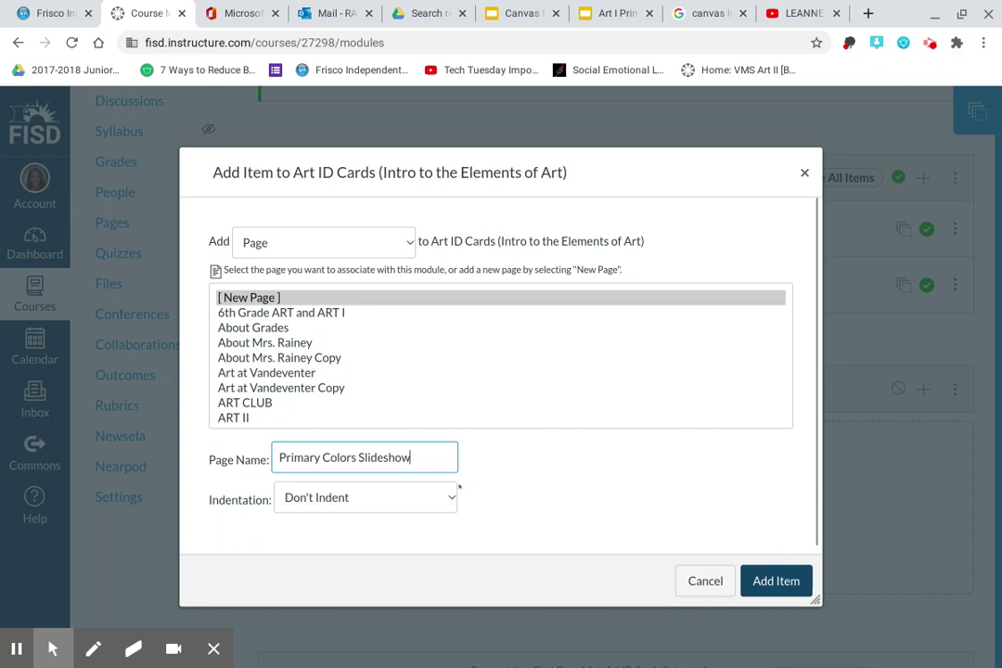
Set the new page's indentation to "Indent 2 levels" and add it to the module.
left_click(452, 496)
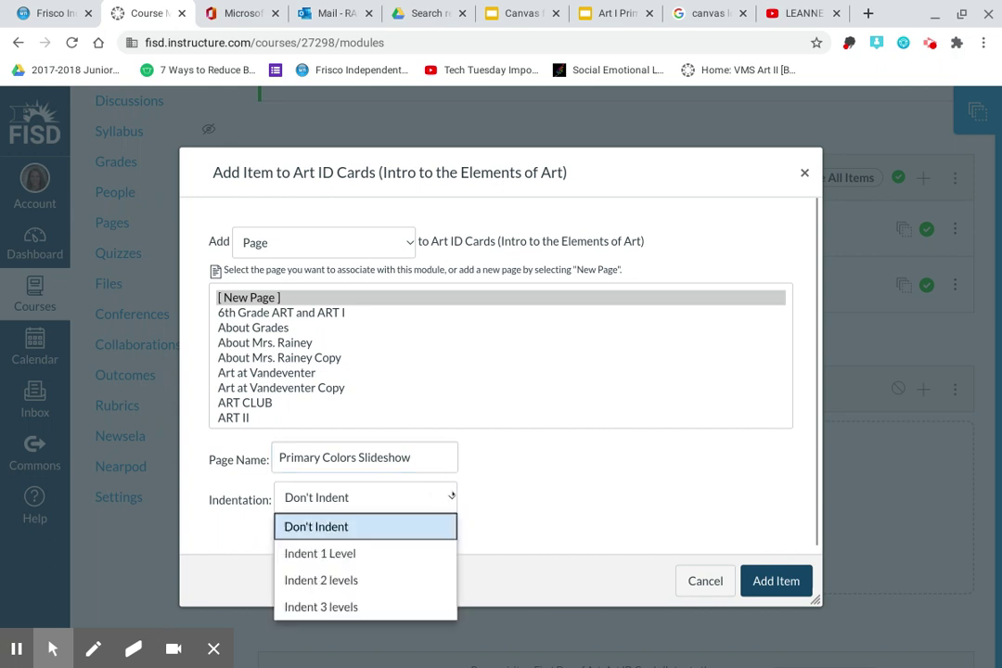
left_click(394, 553)
left_click(452, 497)
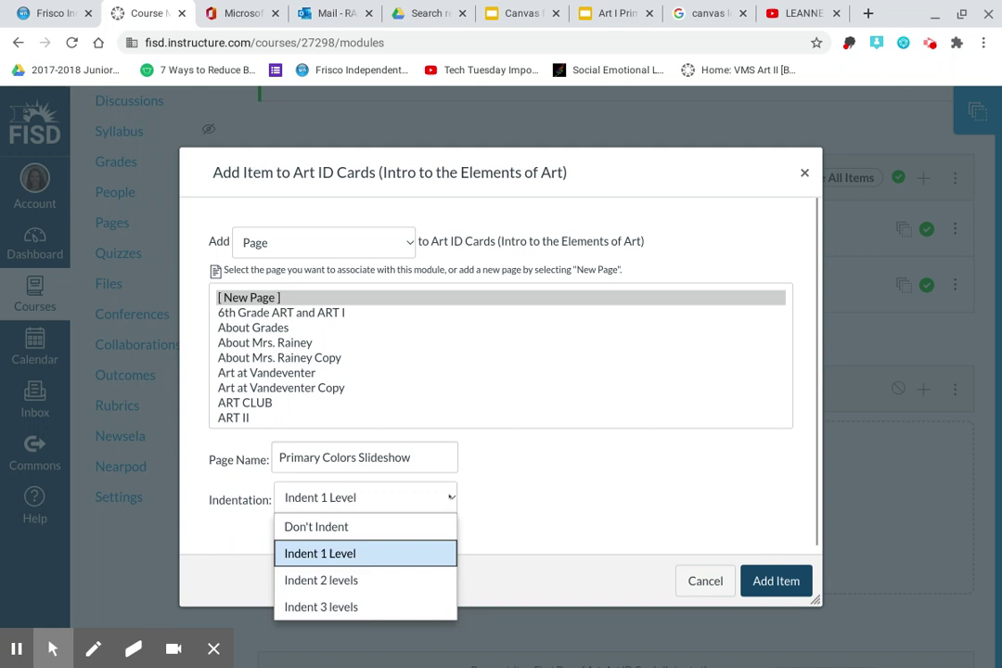
left_click(385, 579)
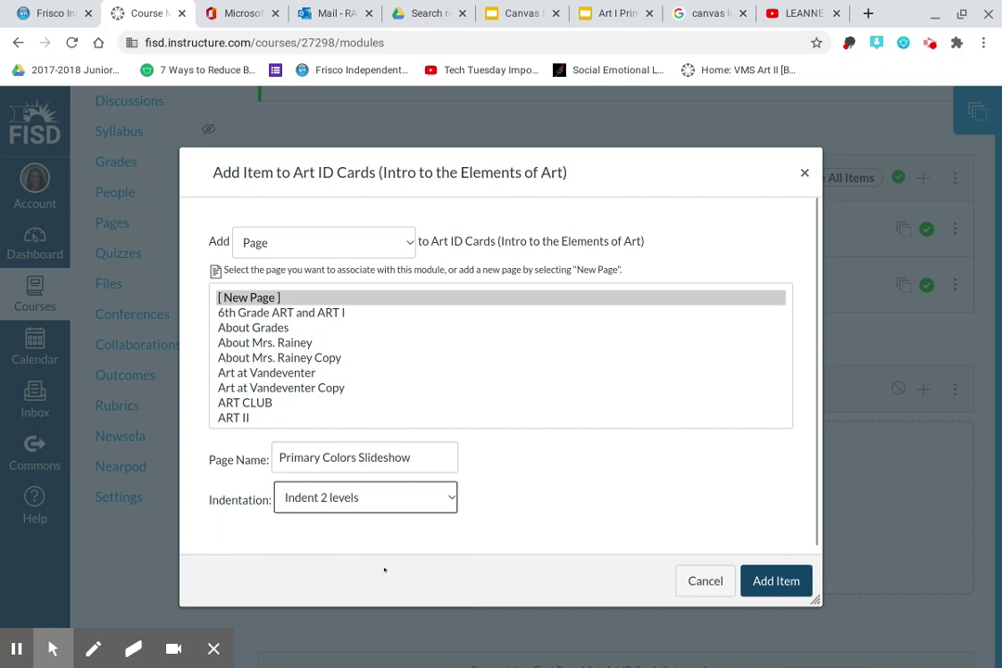
left_click(777, 579)
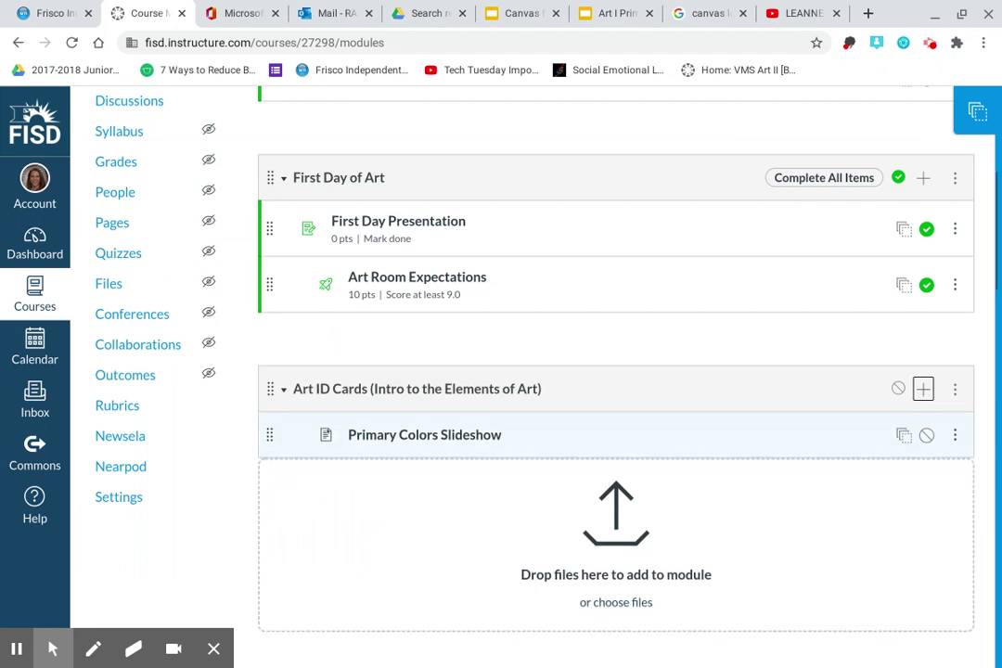
Fill the Primary Colors Slideshow page with the viewing instructions and the "Art 1 Primary Colors & Art ID Card Assignment Slideshow" link, and save it without publishing.
left_click(381, 437)
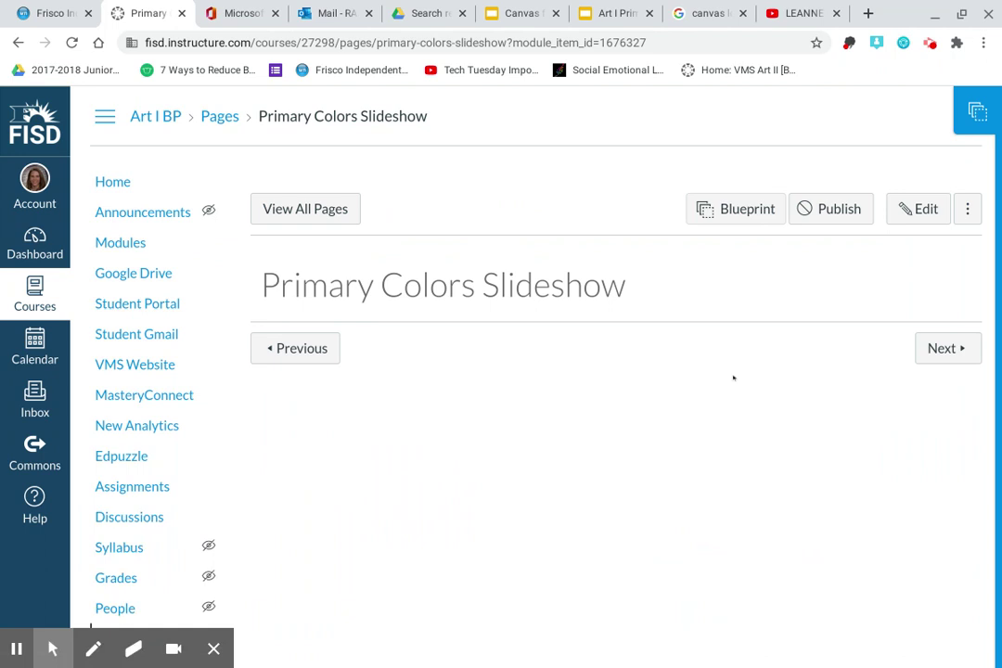
left_click(912, 212)
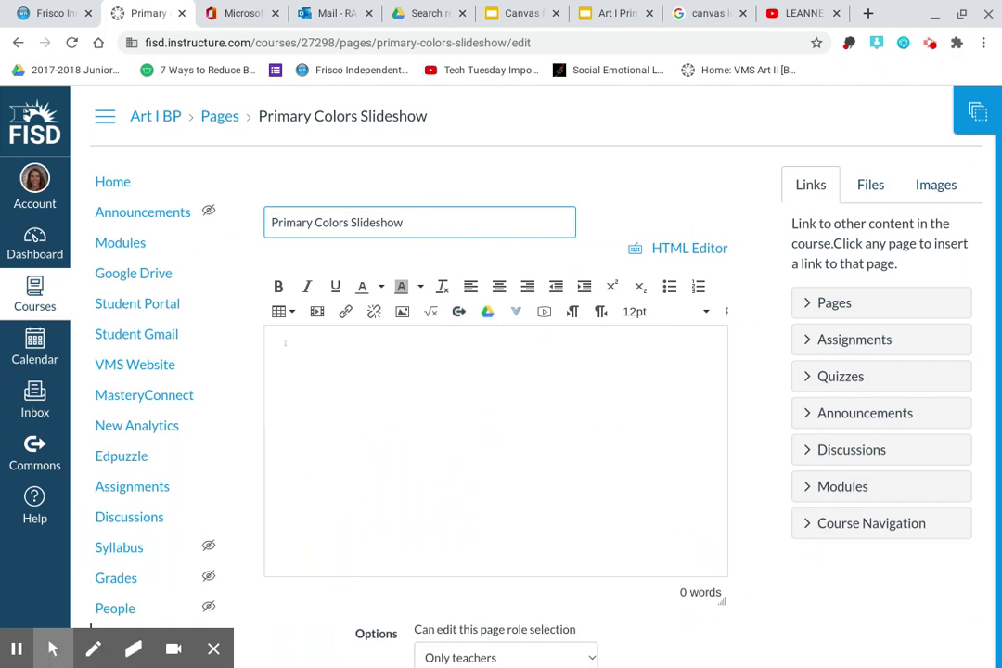
left_click(280, 345)
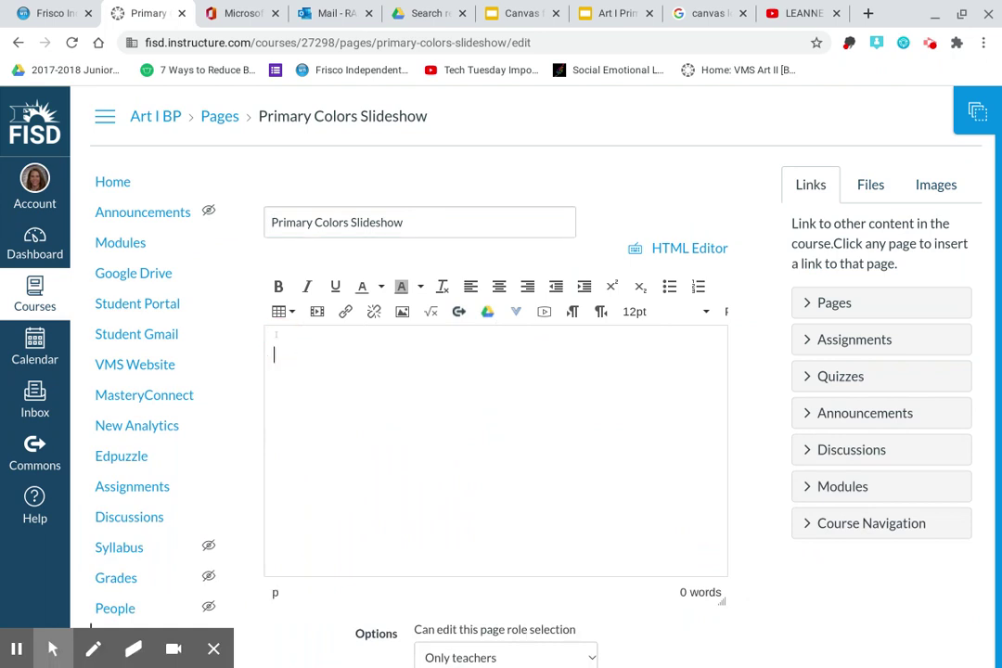
left_click(568, 387)
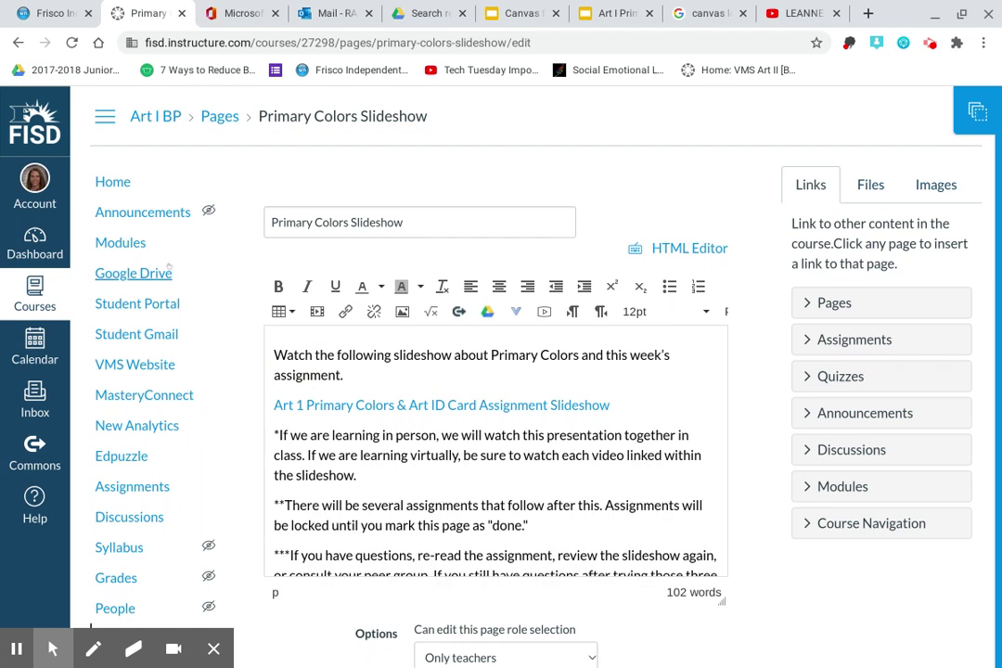
left_click(372, 405)
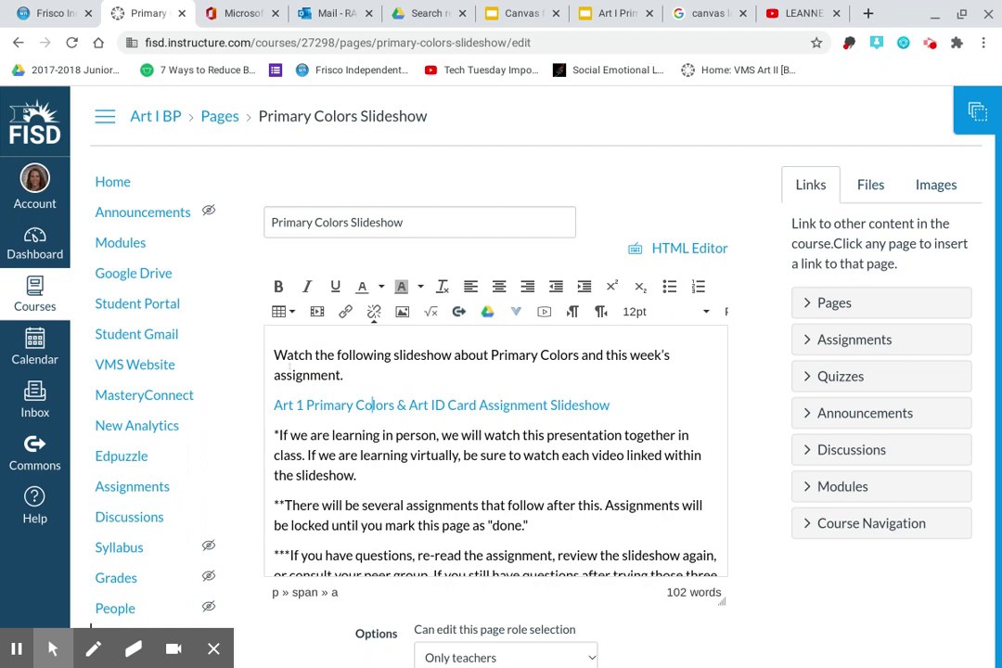
scroll(504, 482, "down", 1)
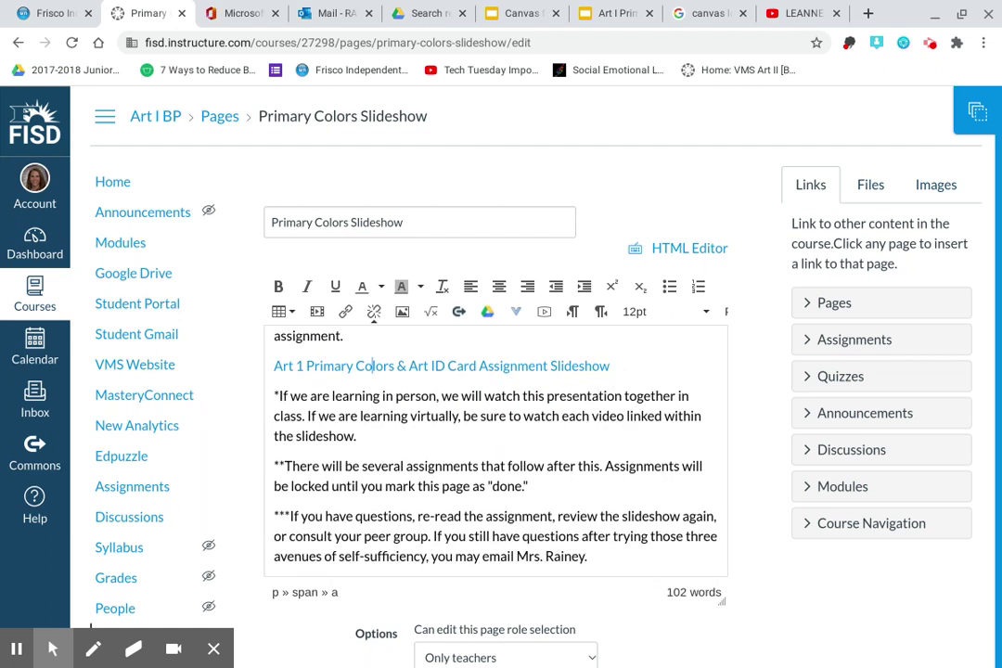
scroll(501, 371, "down", 3)
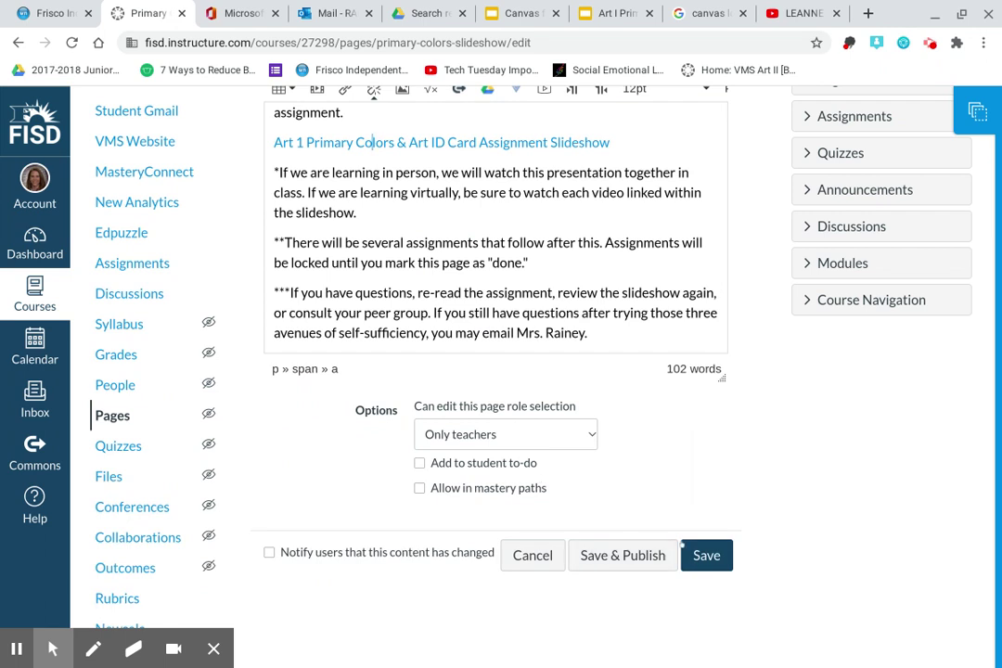
left_click(712, 550)
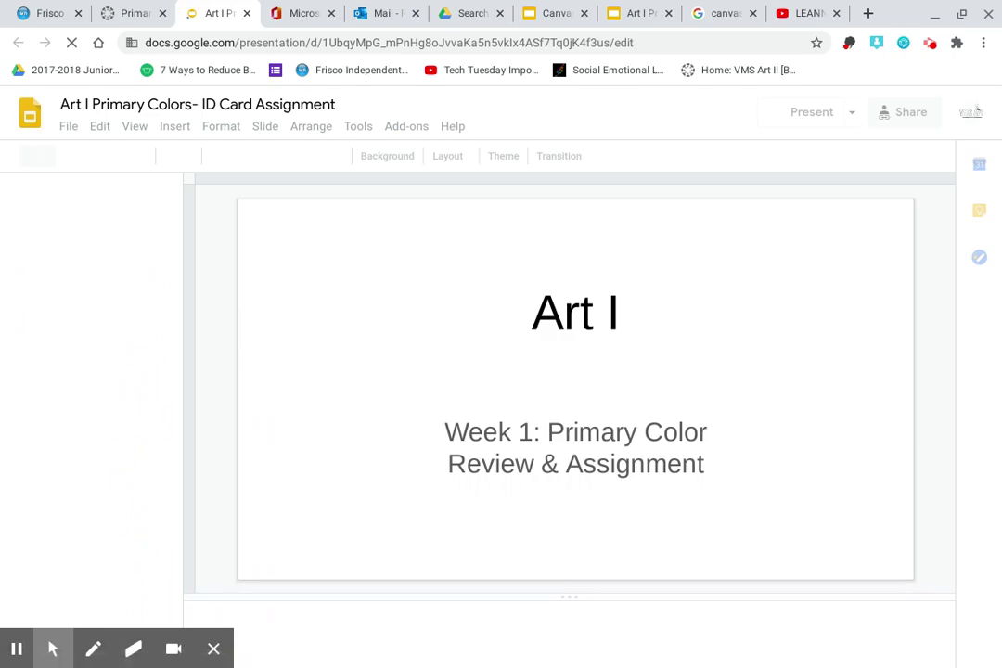
Return from the slideshow to the Canvas course modules and open the Art ID Cards module's settings for editing.
left_click(127, 13)
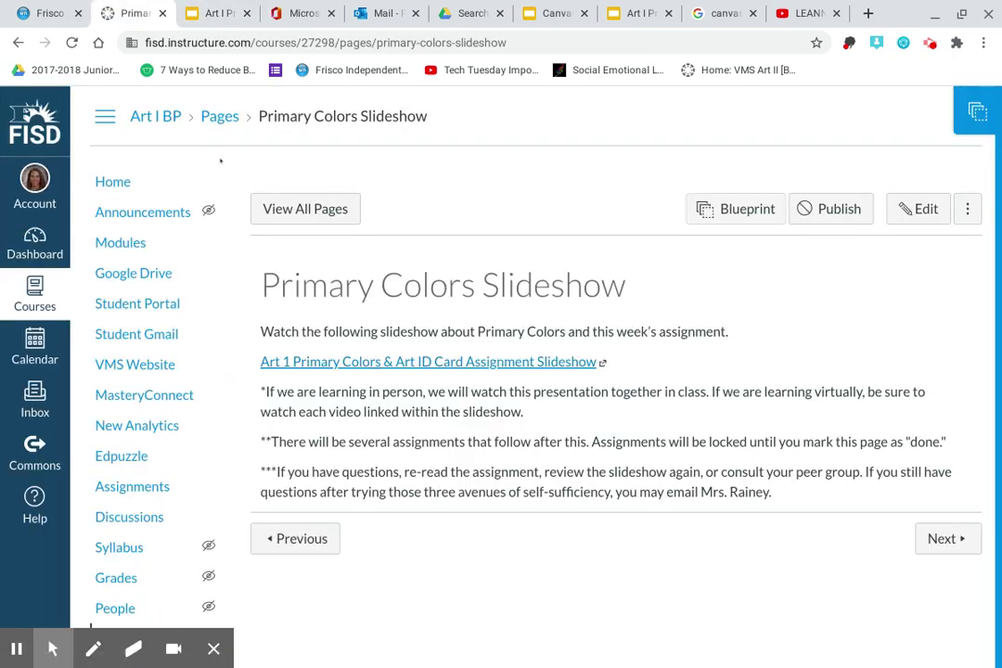
left_click(120, 244)
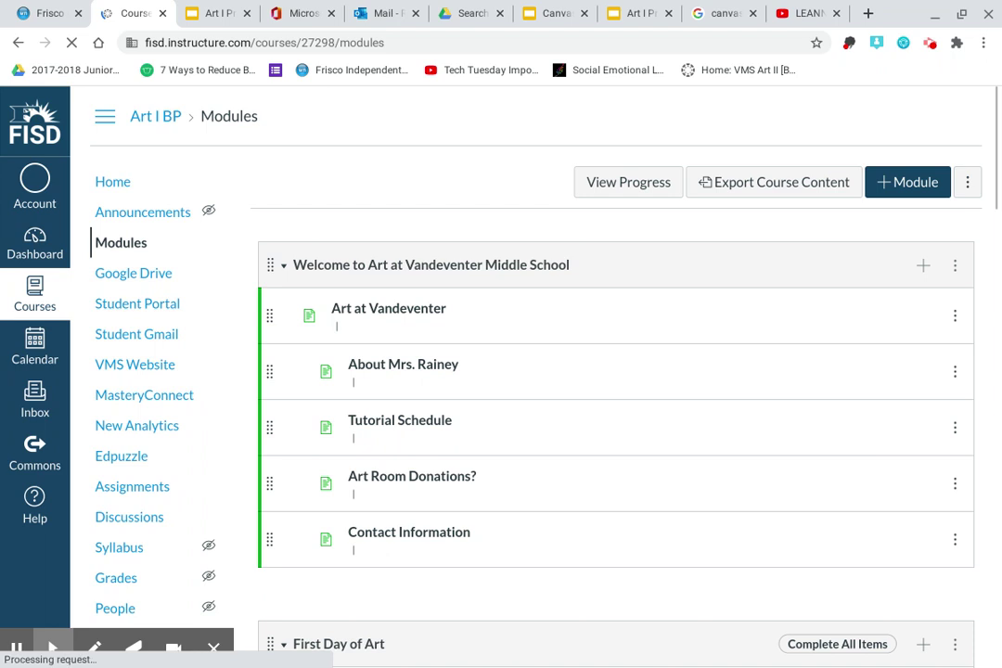
scroll(840, 378, "down", 4)
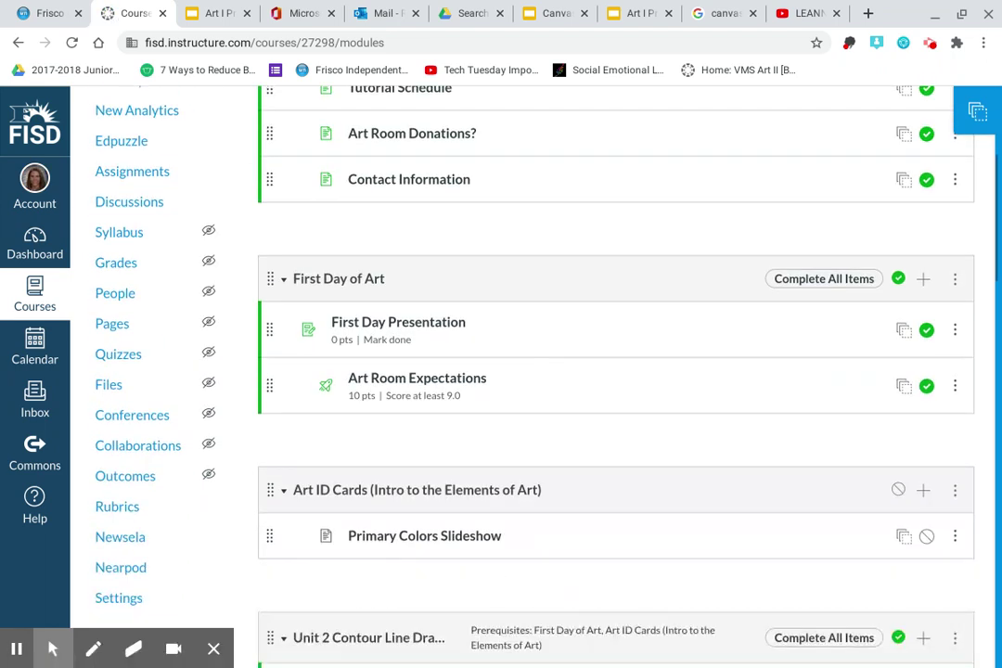
scroll(696, 536, "down", 2)
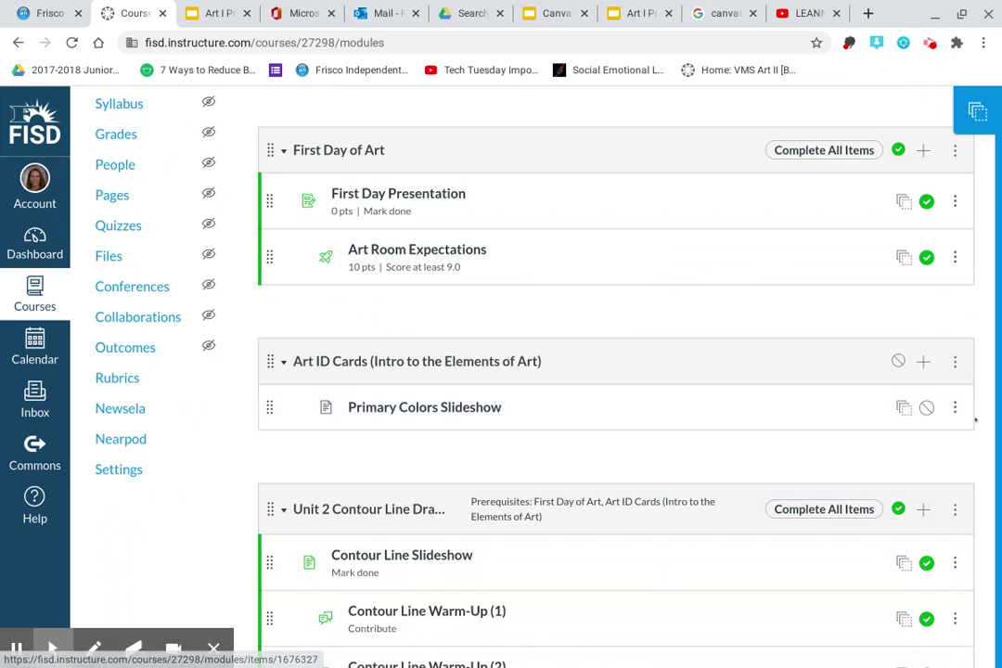
left_click(955, 408)
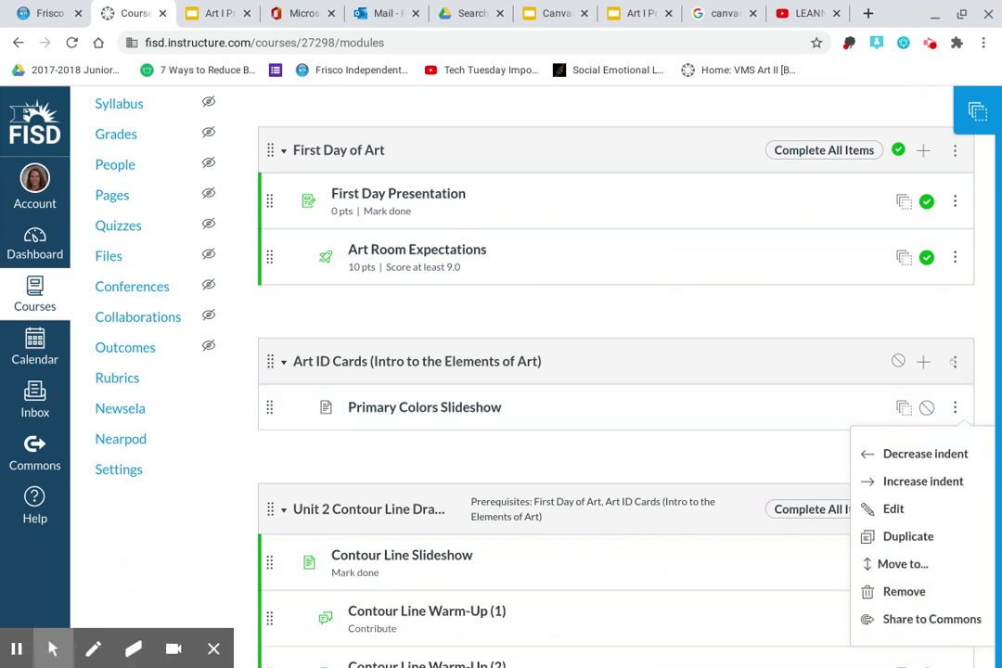
left_click(953, 362)
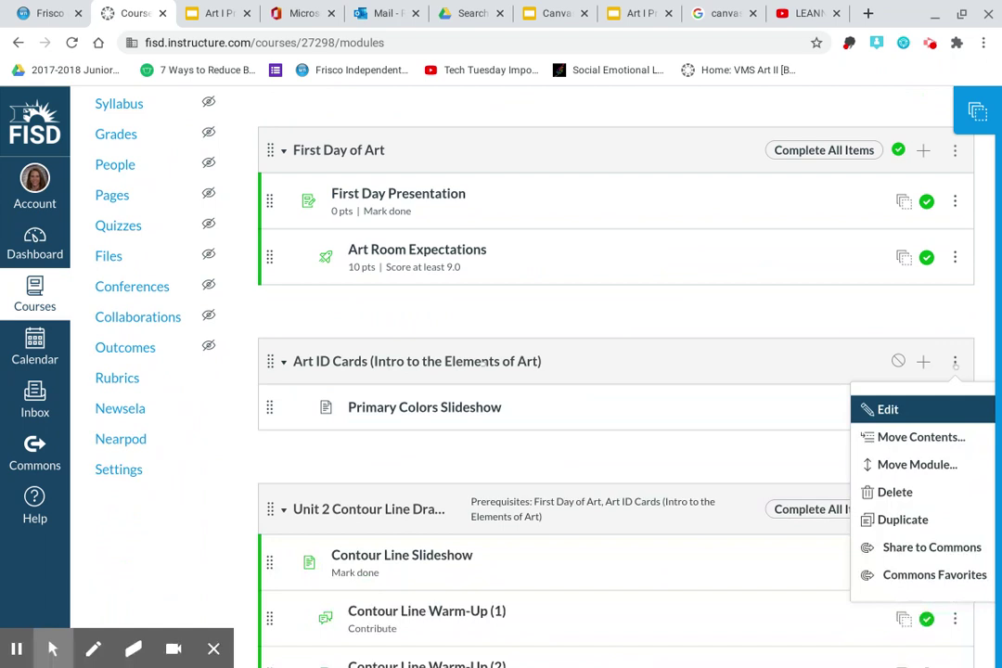
left_click(888, 409)
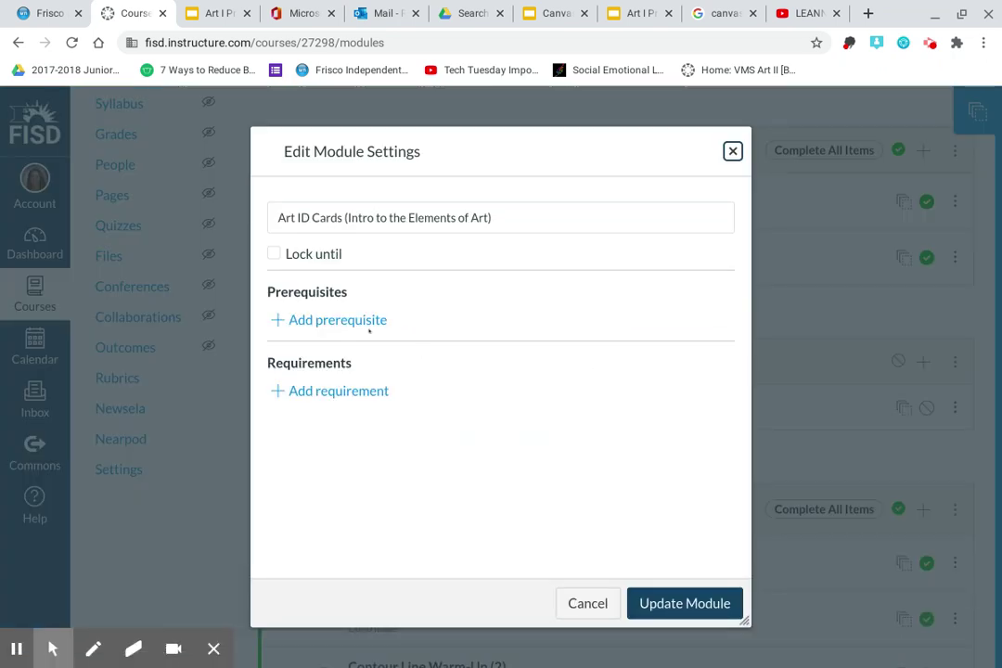
Add "Welcome to Art at Vandeventer Middle School" and "First Day of Art" as prerequisites for the Art ID Cards module.
left_click(291, 319)
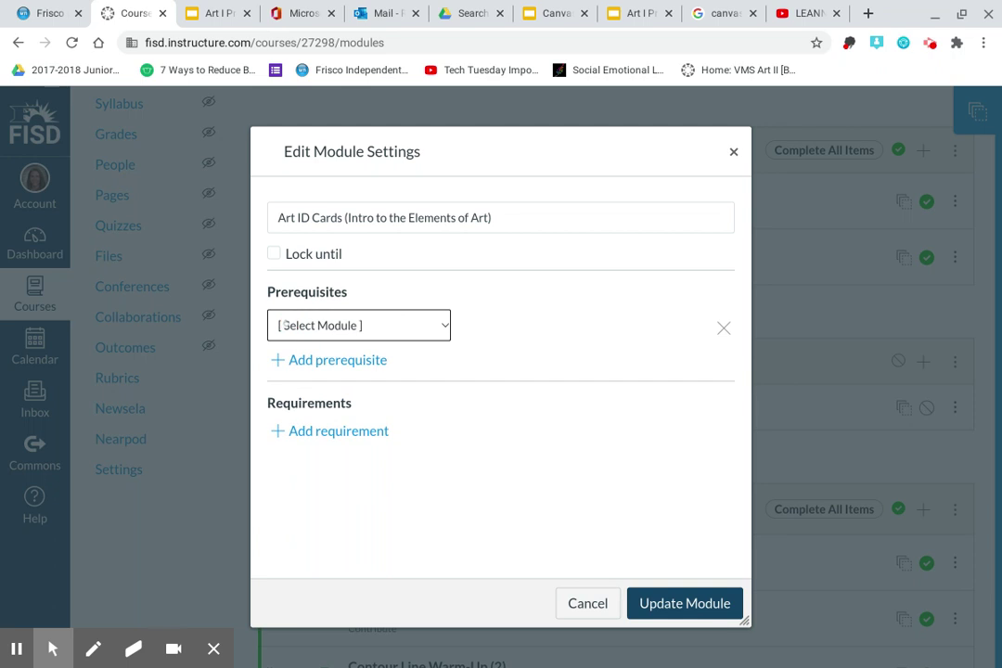
left_click(445, 325)
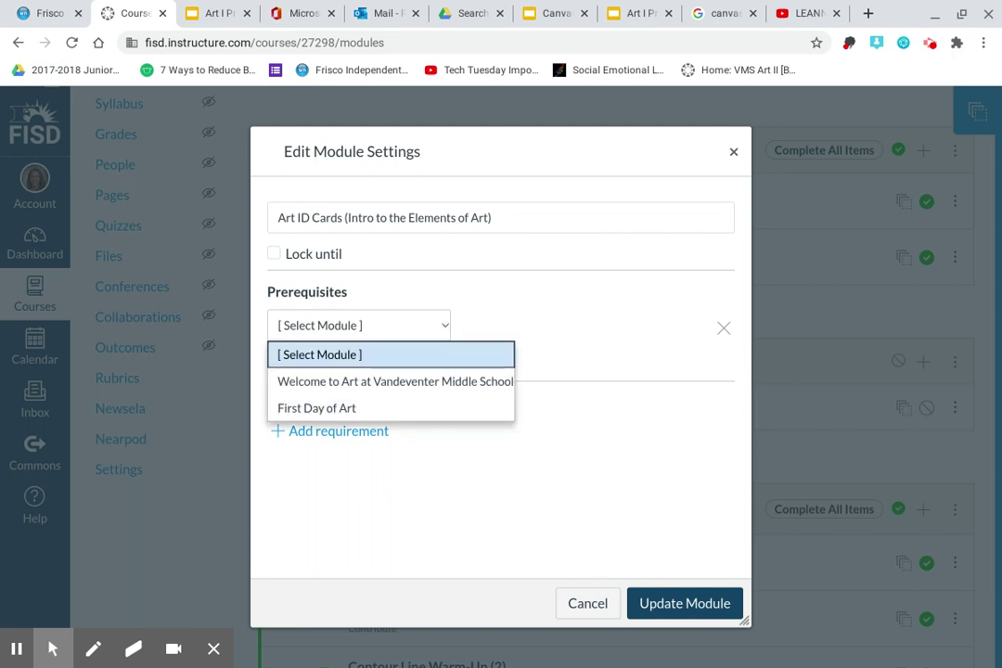
left_click(396, 382)
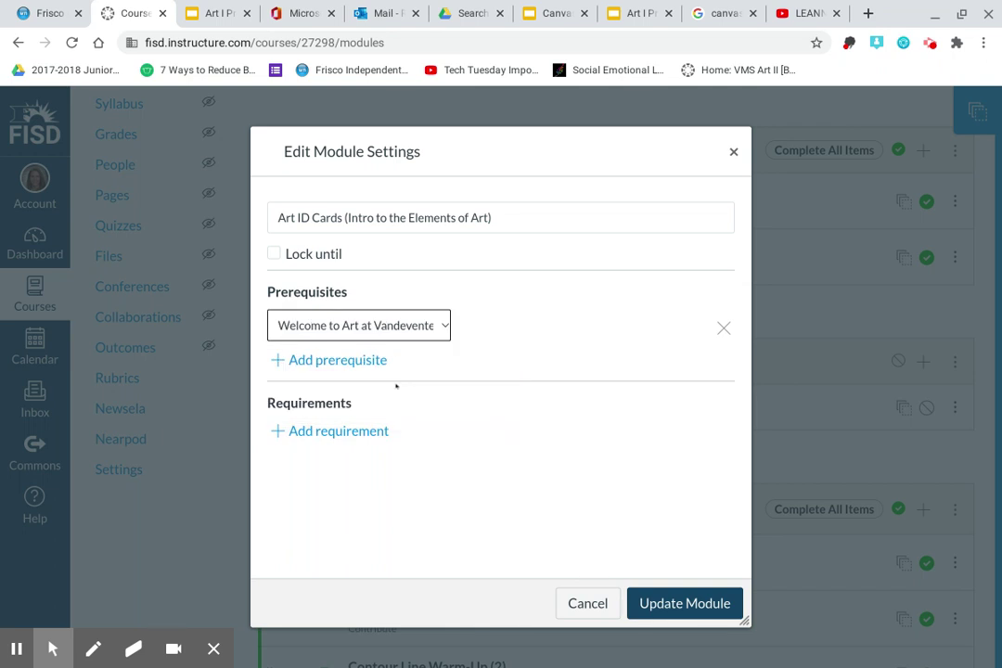
left_click(376, 361)
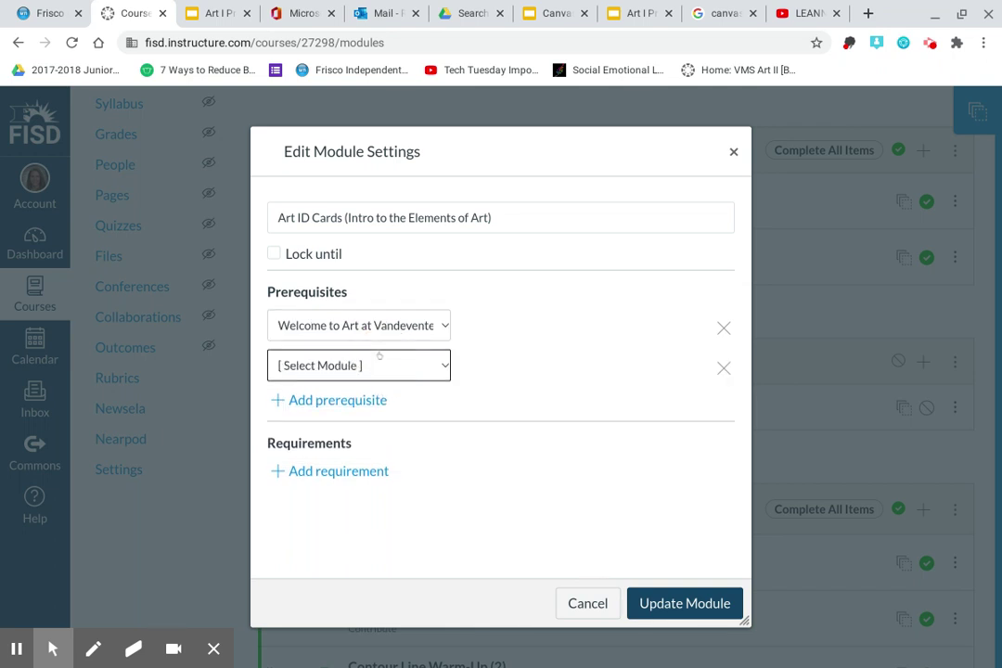
left_click(440, 364)
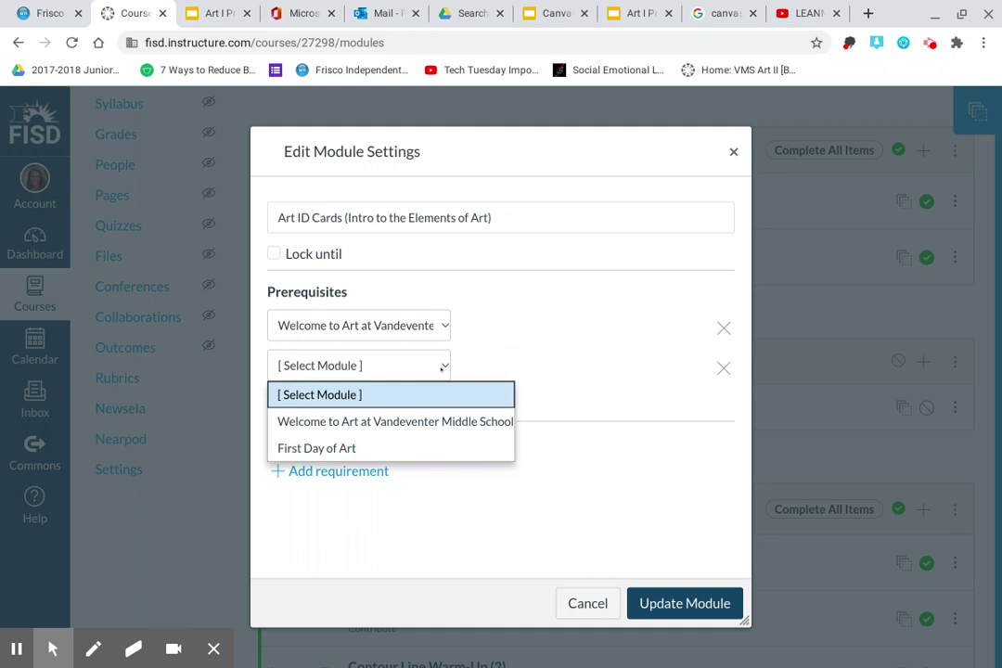
left_click(381, 448)
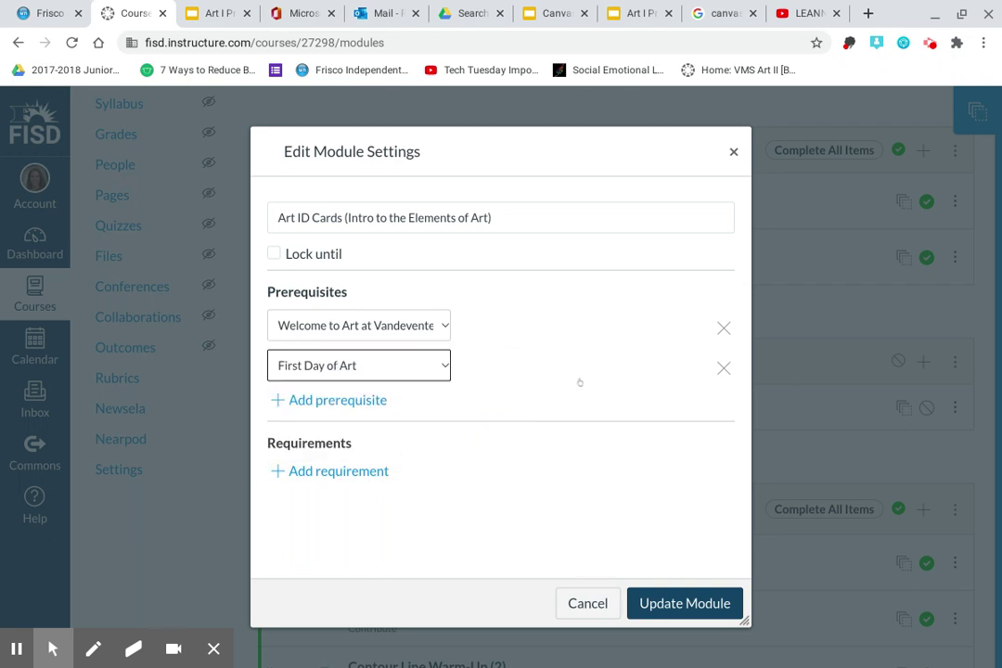
Add a sequential-order requirement that students mark the Primary Colors Slideshow as done, and update the Art ID Cards module.
left_click(295, 470)
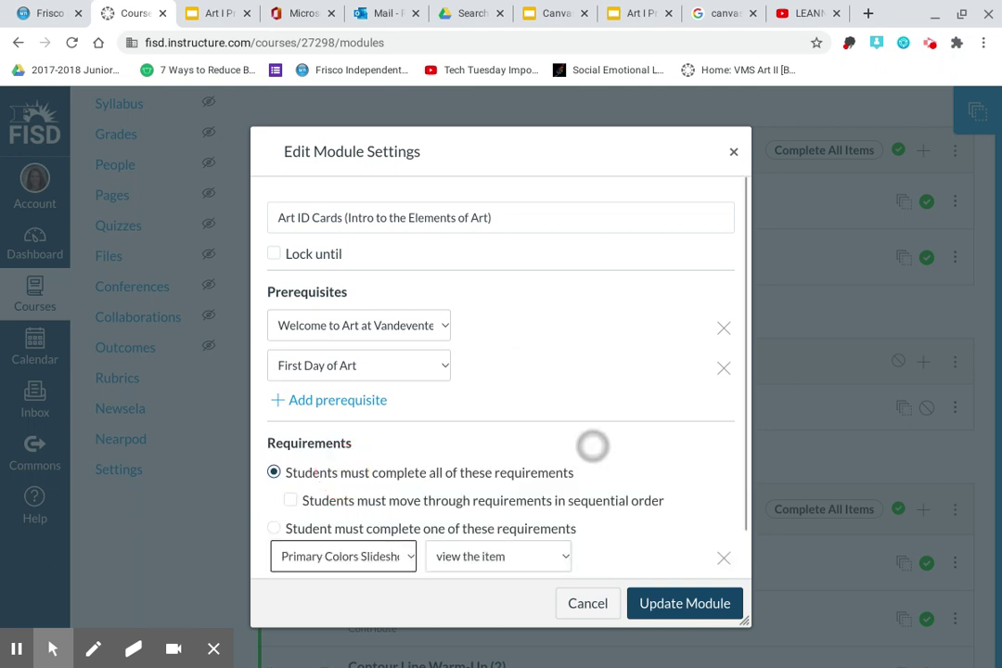
scroll(598, 372, "down", 1)
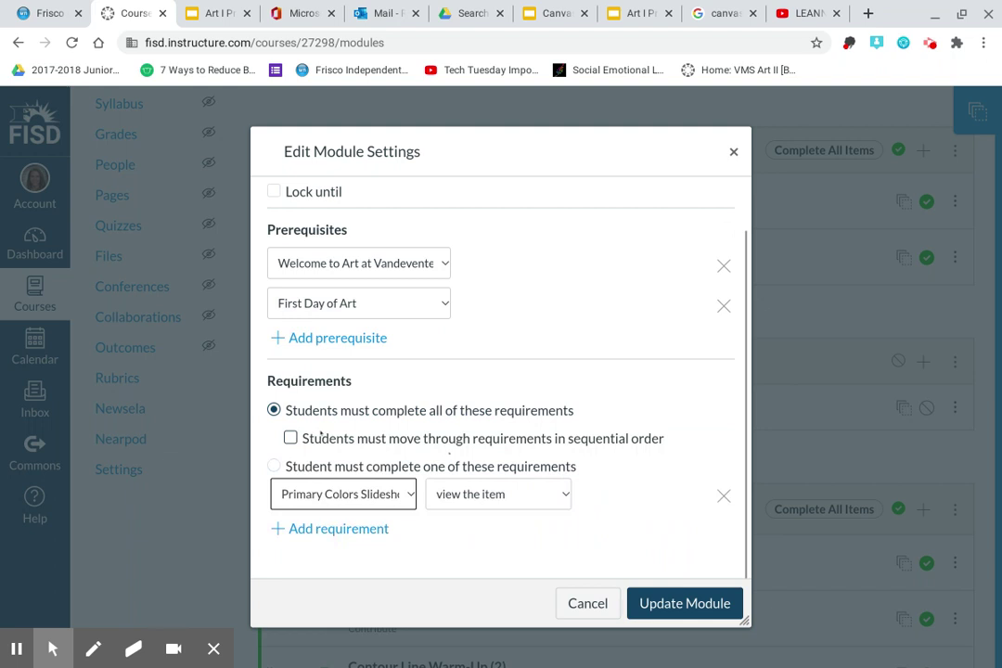
left_click(321, 436)
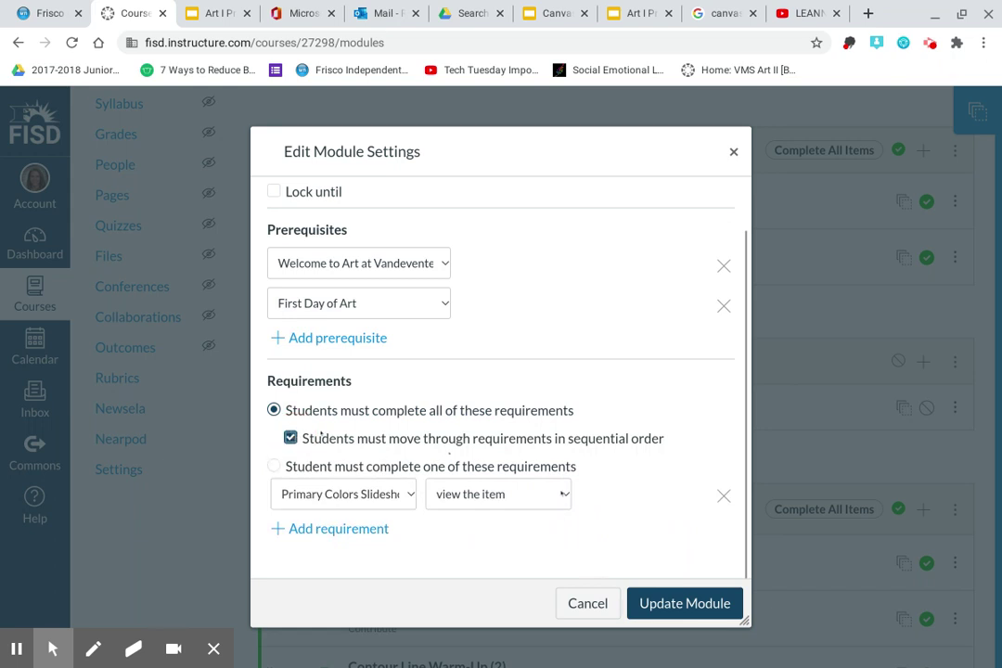
left_click(563, 494)
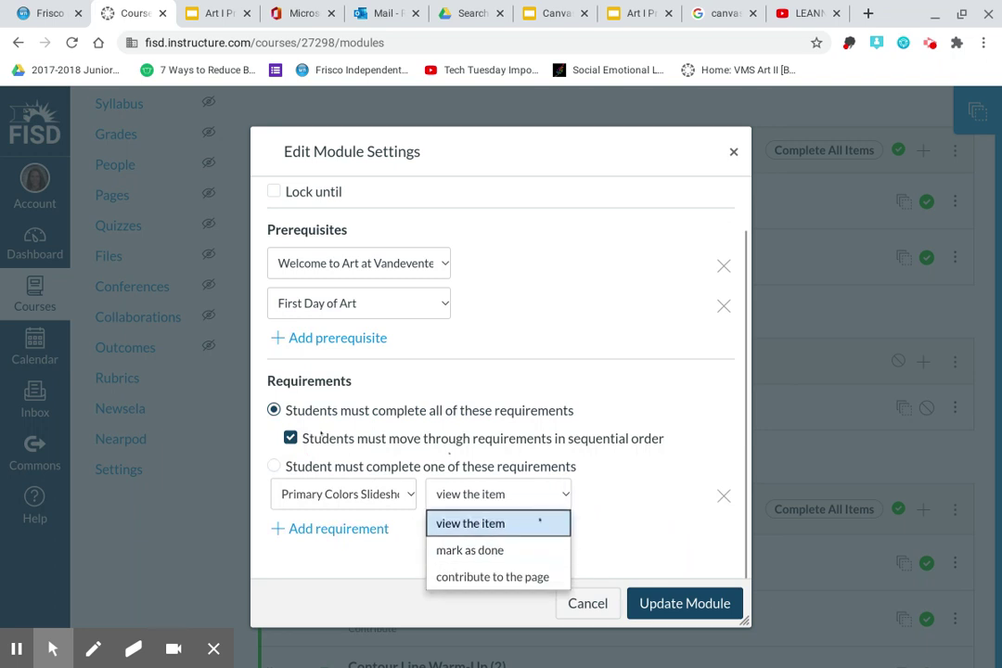
left_click(484, 552)
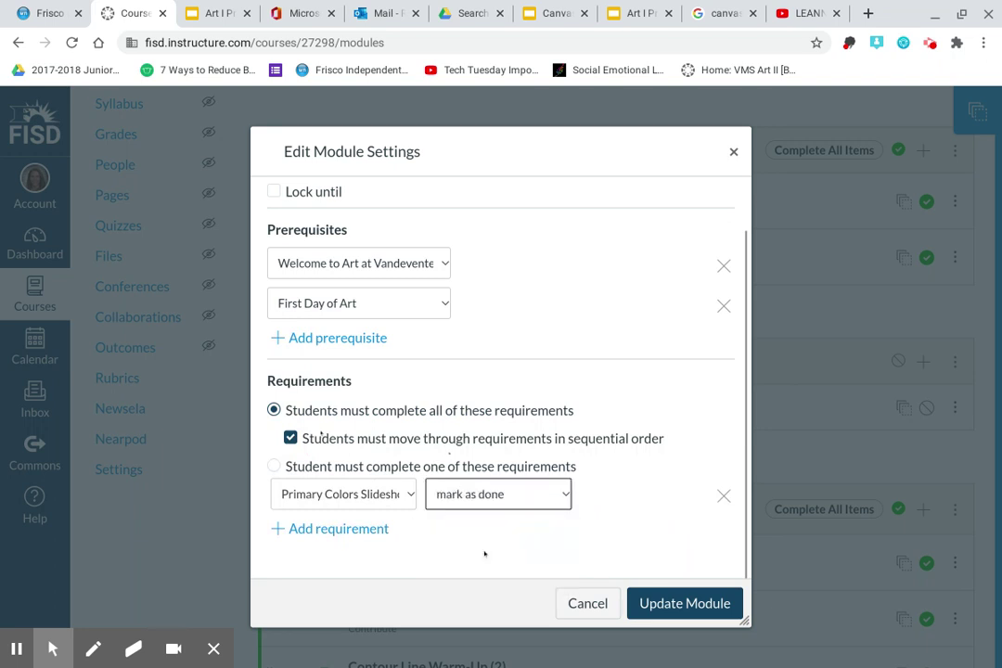
left_click(631, 536)
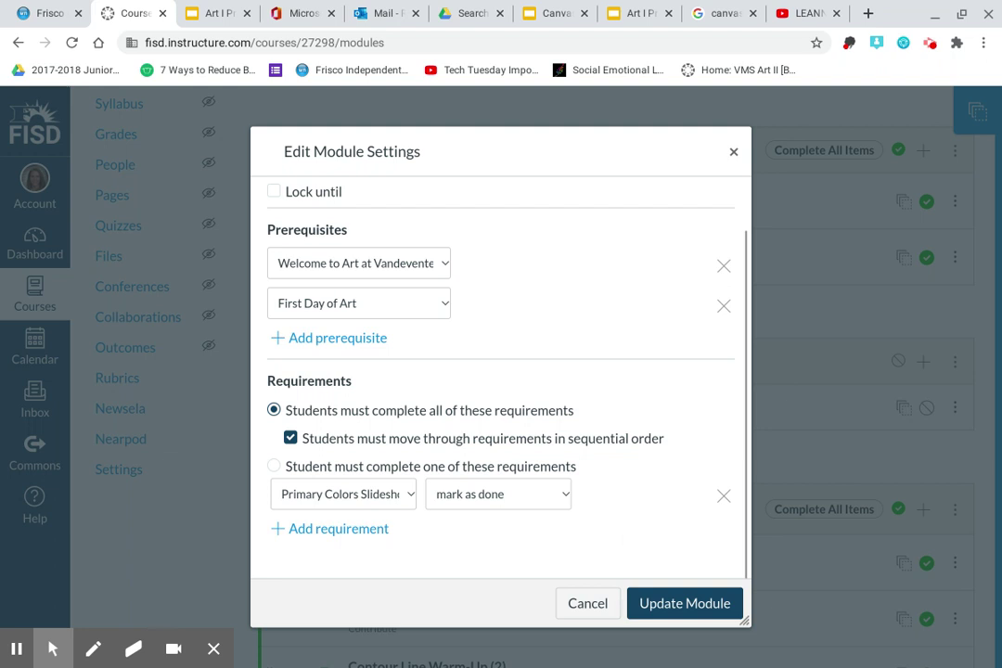
left_click(676, 603)
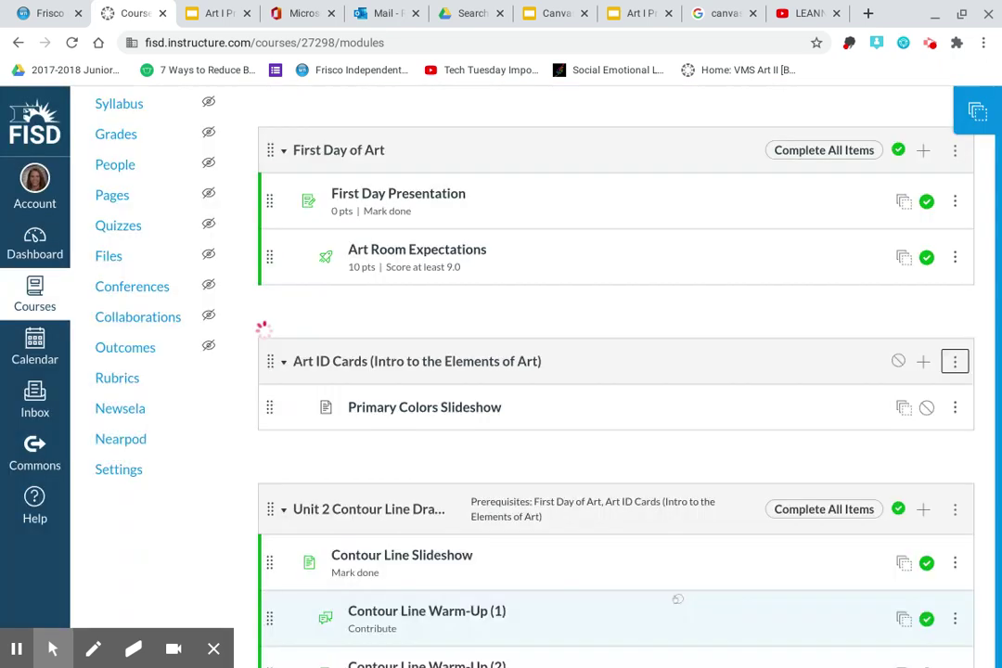